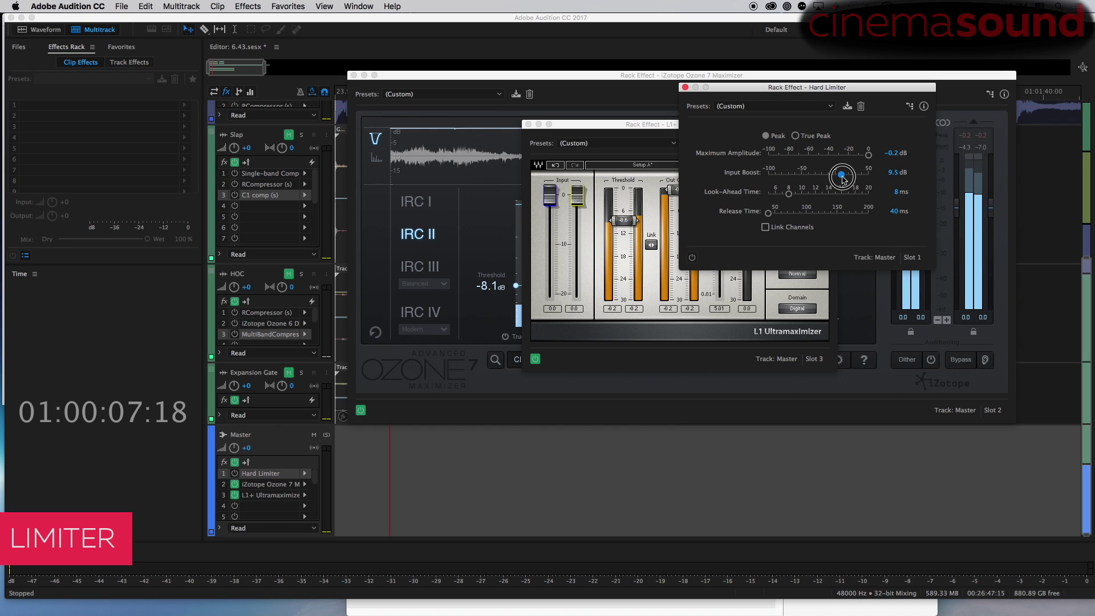
Set the Hard Limiter input boost to 8.0 dB and the L1 and Ozone 7 thresholds to -8.0 dB
left_click(895, 173)
left_click(624, 220)
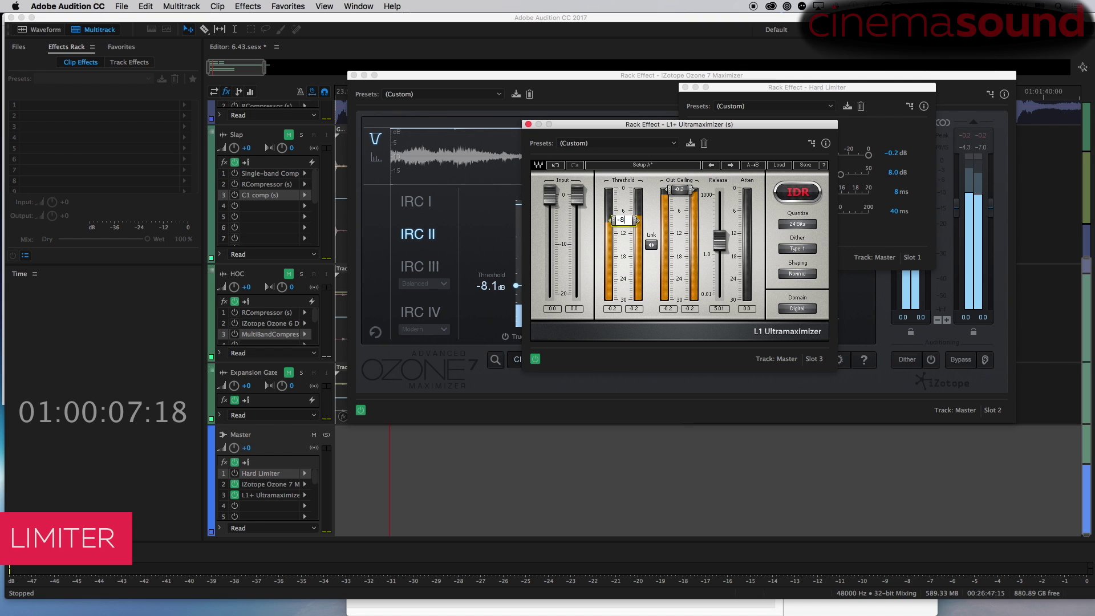
left_click(492, 286)
key("Return")
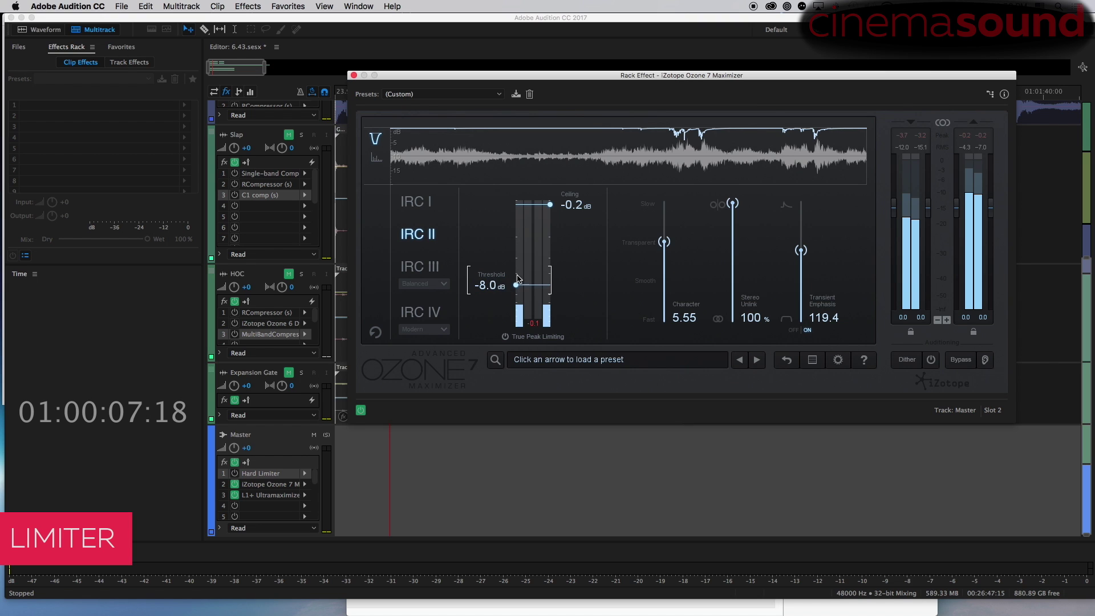
Arrange the Ozone 7, Hard Limiter and L1 windows side by side and nudge the L1 release
left_click_drag(607, 80, 272, 23)
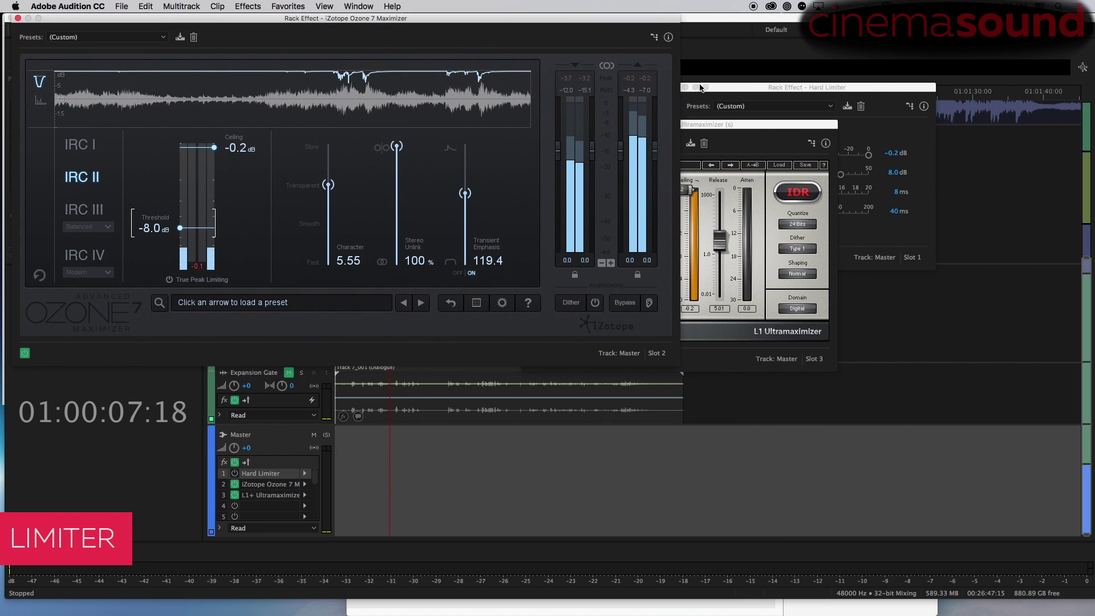
left_click(811, 95)
left_click_drag(849, 94, 1012, 37)
left_click_drag(786, 126, 869, 215)
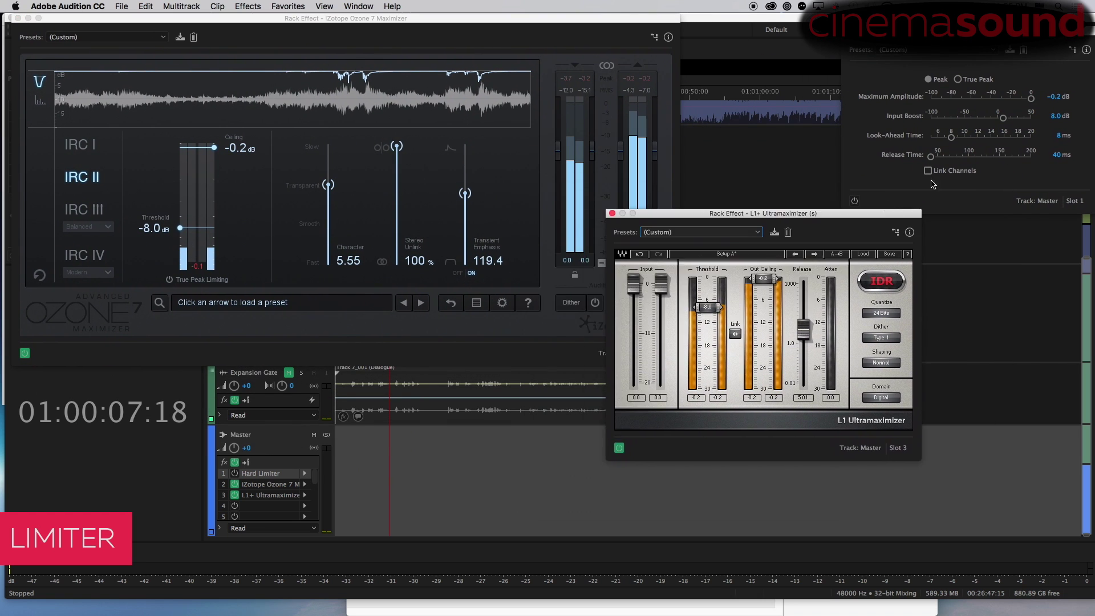
left_click_drag(852, 212, 781, 39)
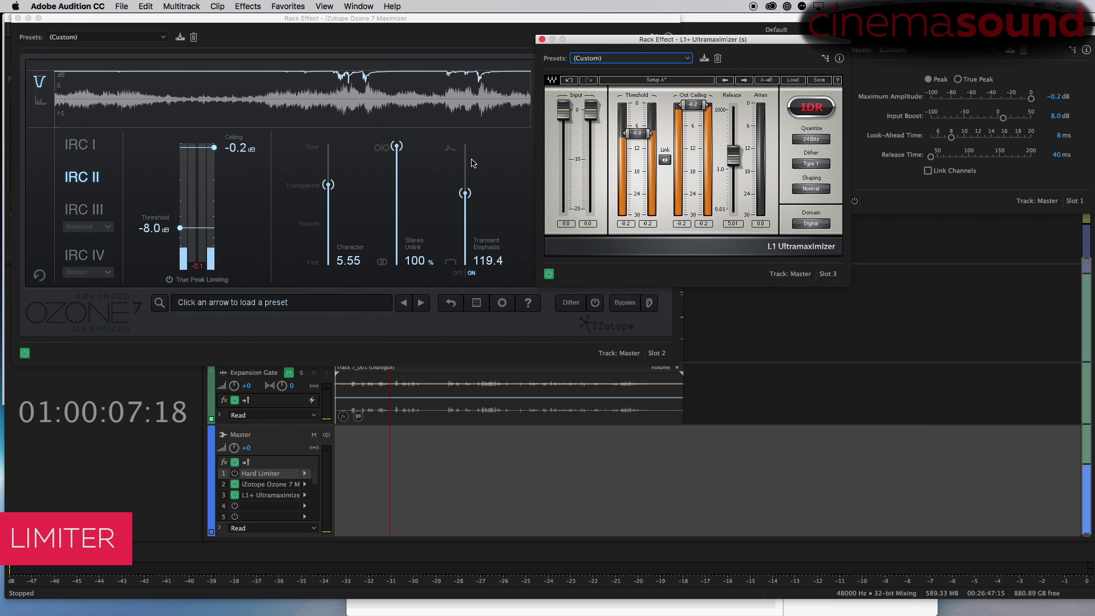
left_click_drag(733, 154, 733, 155)
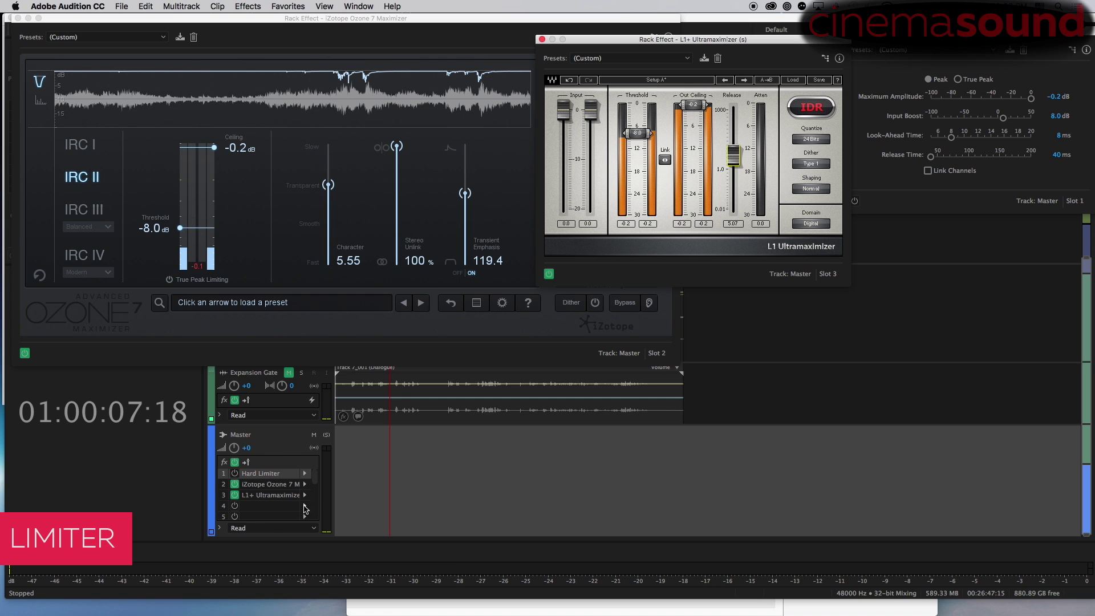
Insert the George Yohng W1 Limiter (AU) into the Master track's fourth rack slot
left_click(305, 506)
mouse_move(381, 607)
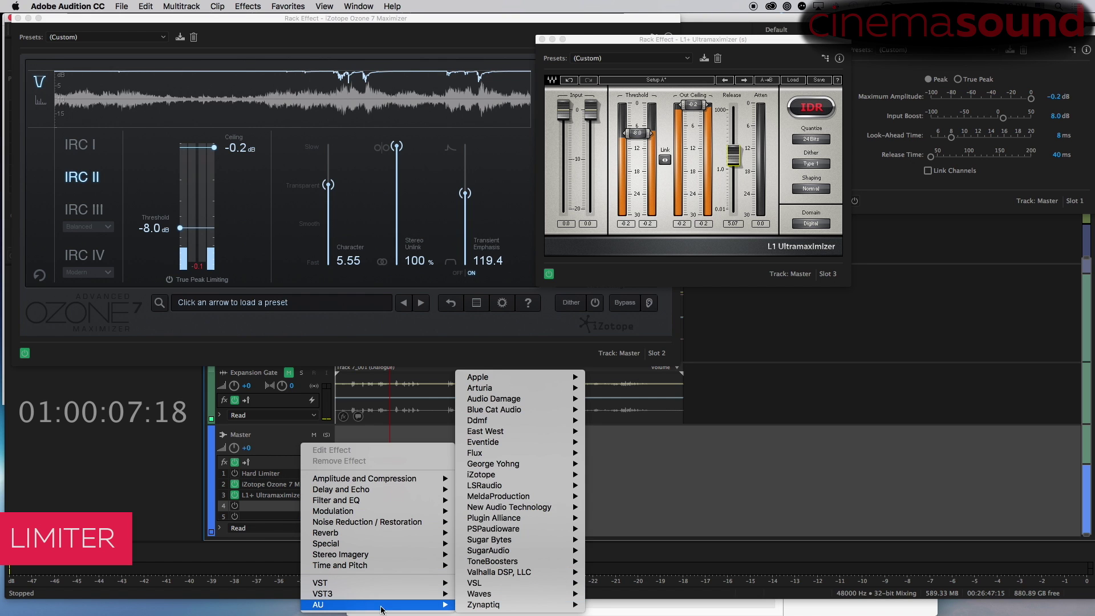
mouse_move(544, 465)
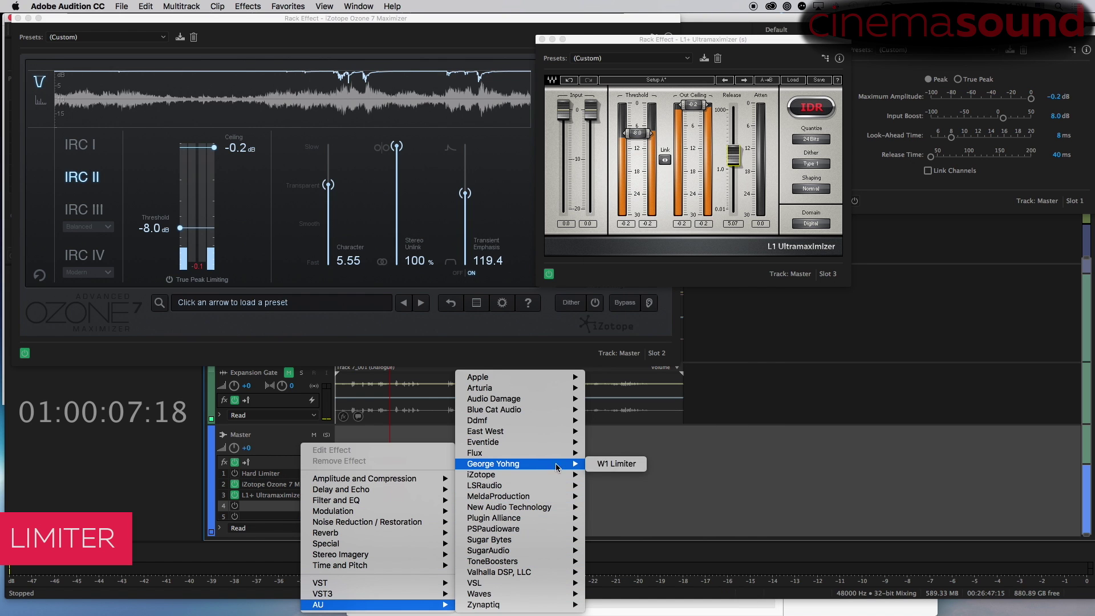
left_click(622, 463)
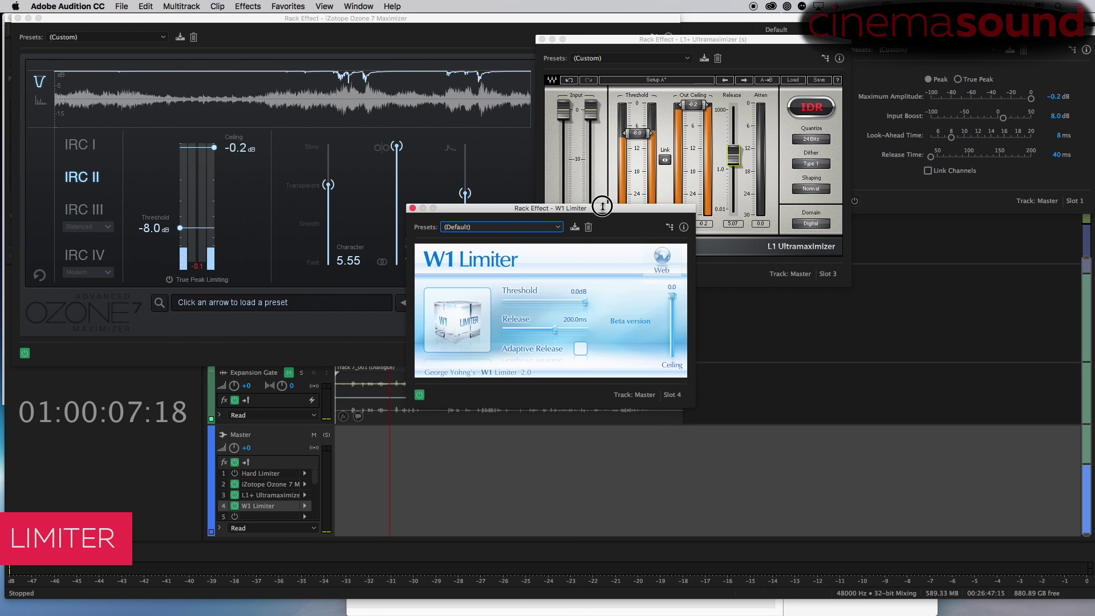
Set the W1 ceiling to -0.2, release to 5.2 ms and threshold to -8.0 dB
left_click_drag(603, 207, 792, 304)
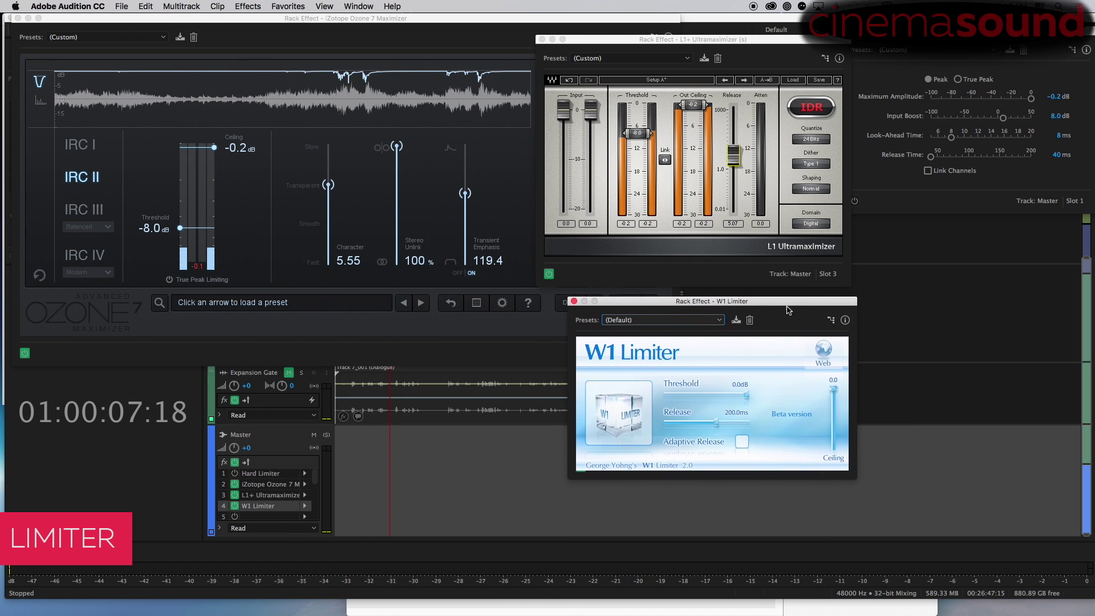
left_click_drag(834, 390, 834, 391)
left_click_drag(705, 428, 677, 433)
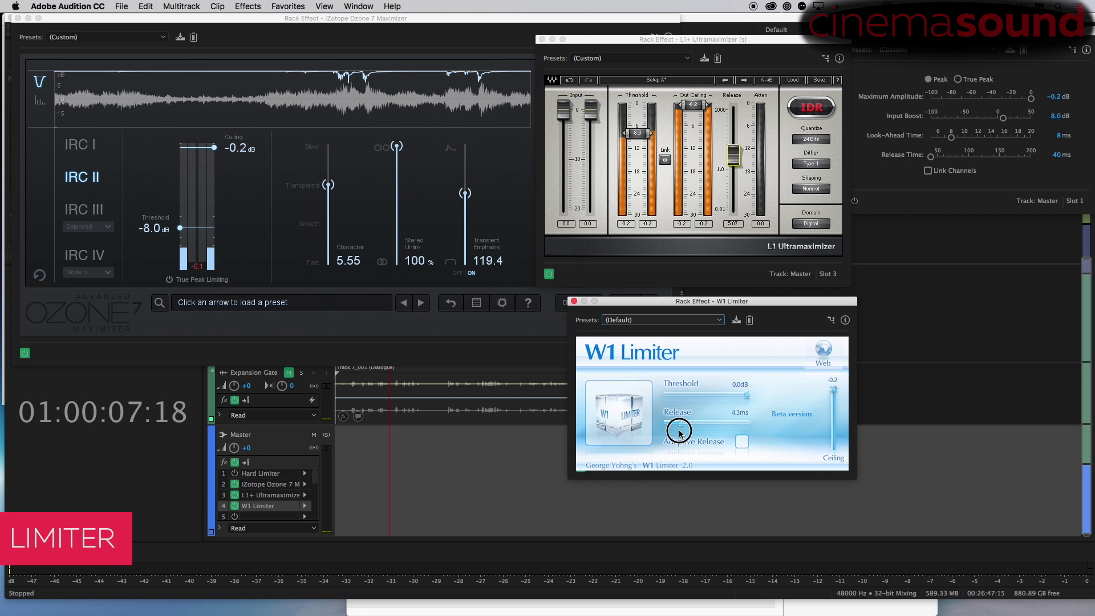
left_click_drag(748, 399, 720, 402)
left_click(742, 386)
double_click(756, 386)
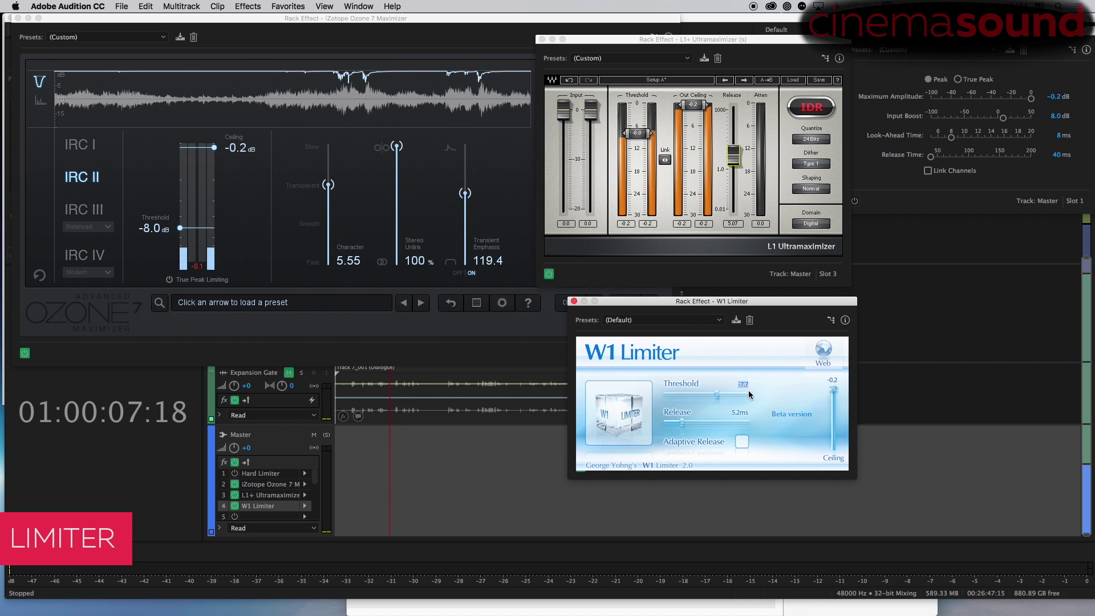
mouse_move(738, 302)
left_mouse_down()
mouse_move(751, 286)
mouse_move(745, 301)
mouse_move(741, 289)
left_mouse_up()
Play the mix through the Hard Limiter alone, then through Ozone 7 alone
left_click(233, 486)
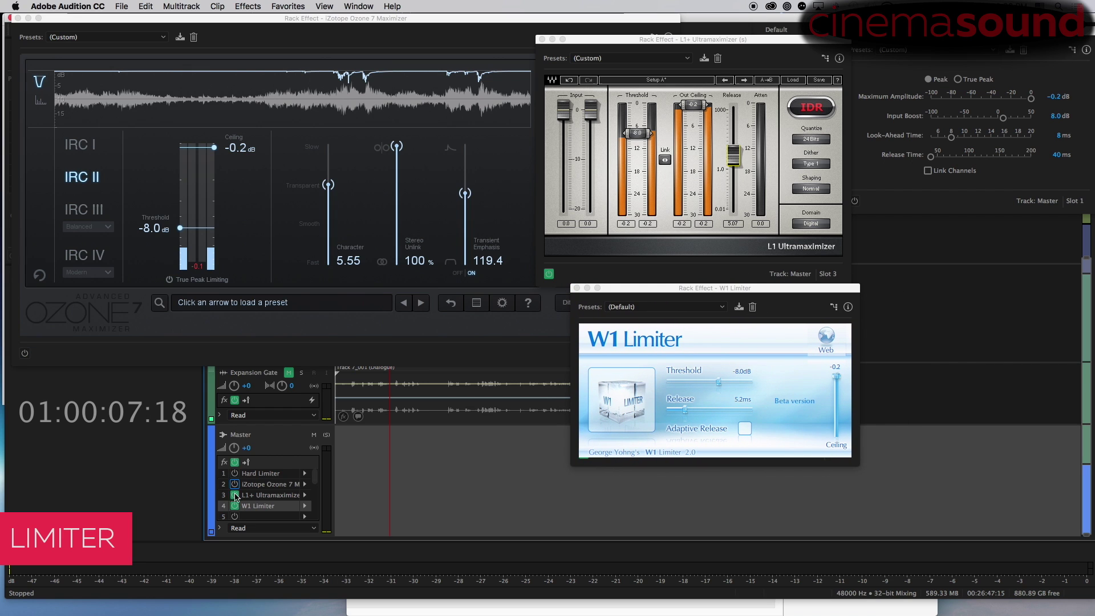
left_click(235, 474)
key("space")
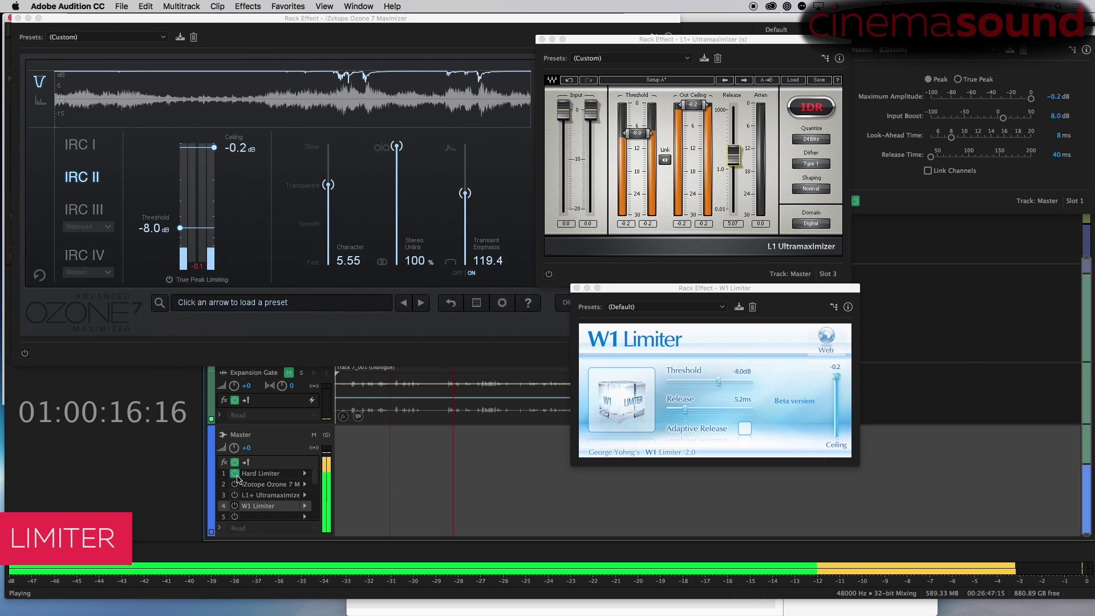
key("space")
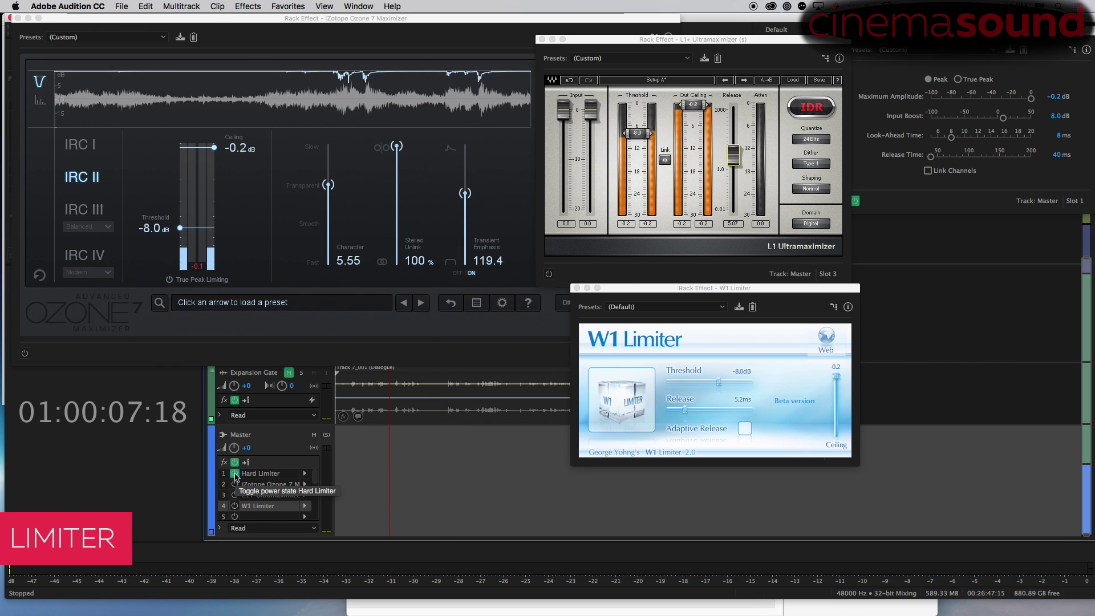
left_click(234, 474)
left_click(234, 485)
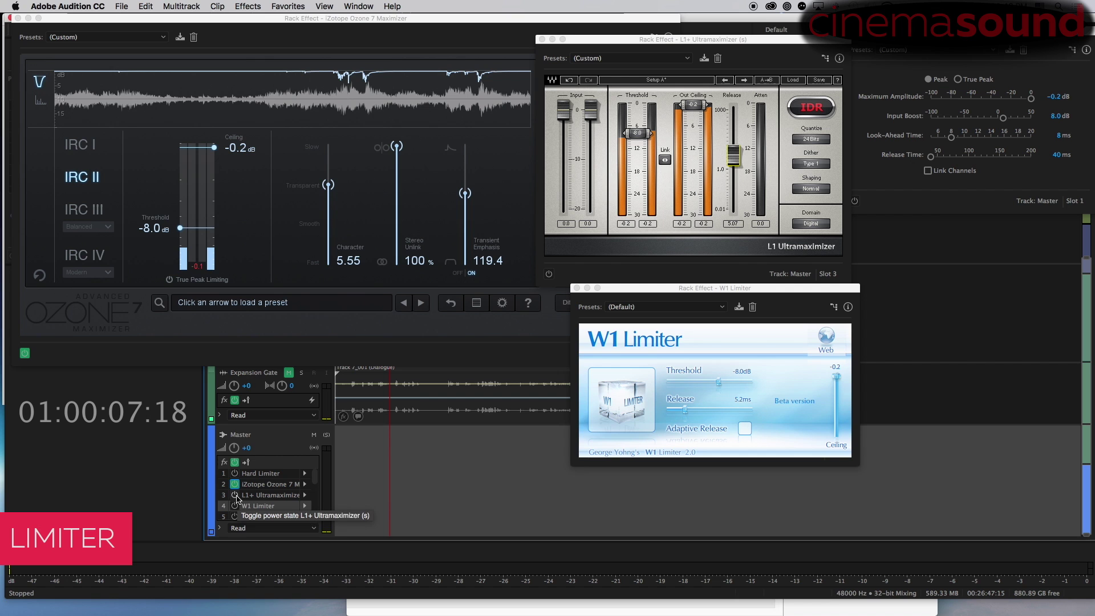
key("space")
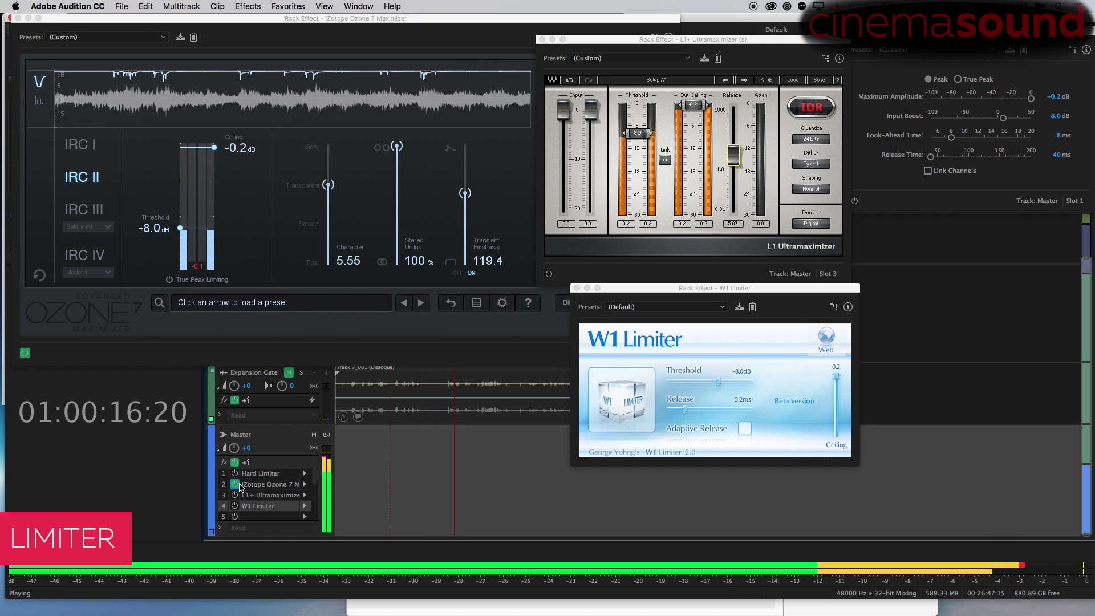
key("space")
Play the mix through the L1 Ultramaximizer alone, then through the W1 Limiter alone
left_click(235, 485)
left_click(234, 495)
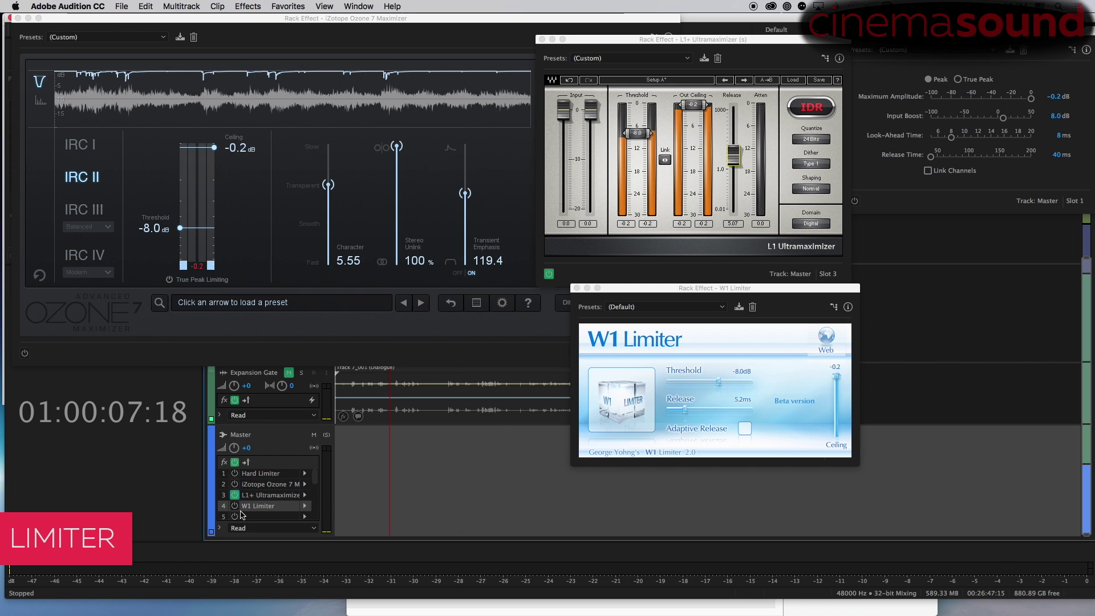
key("space")
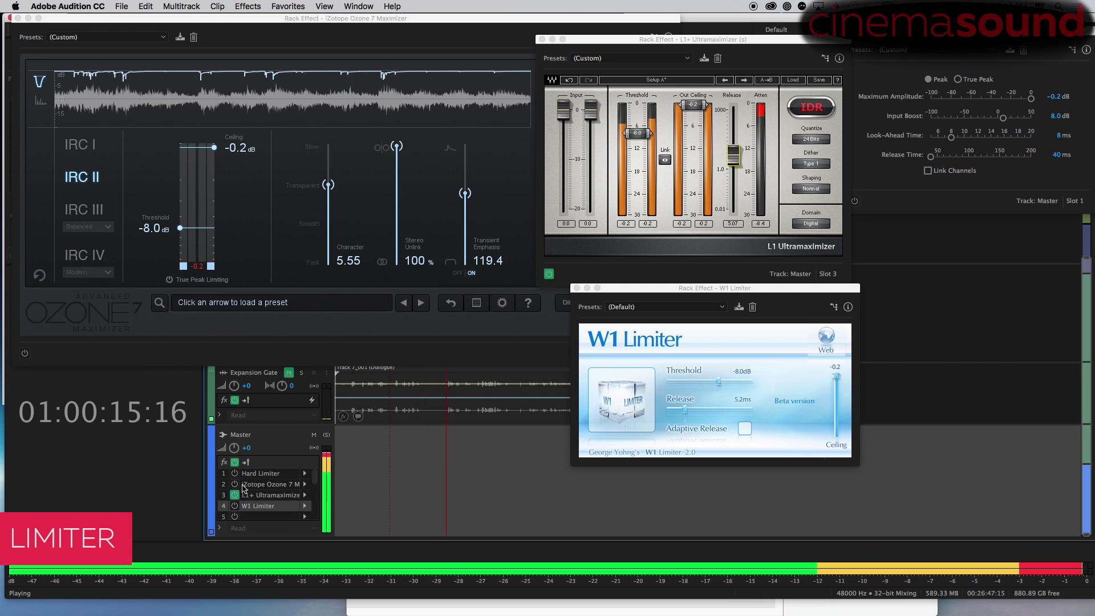
key("space")
left_click(234, 495)
left_click(234, 506)
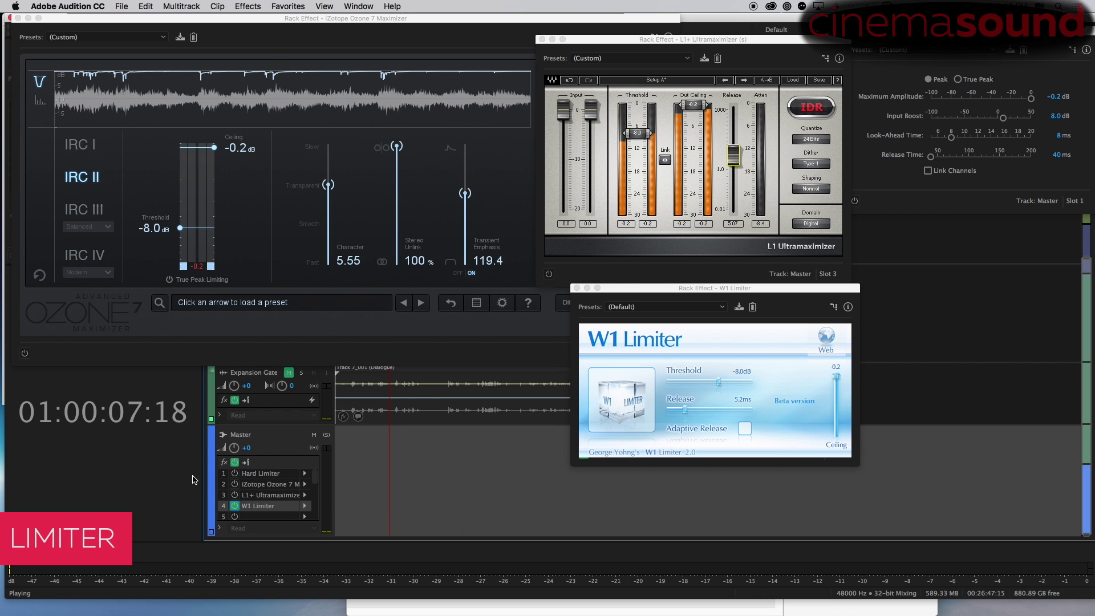
key("space")
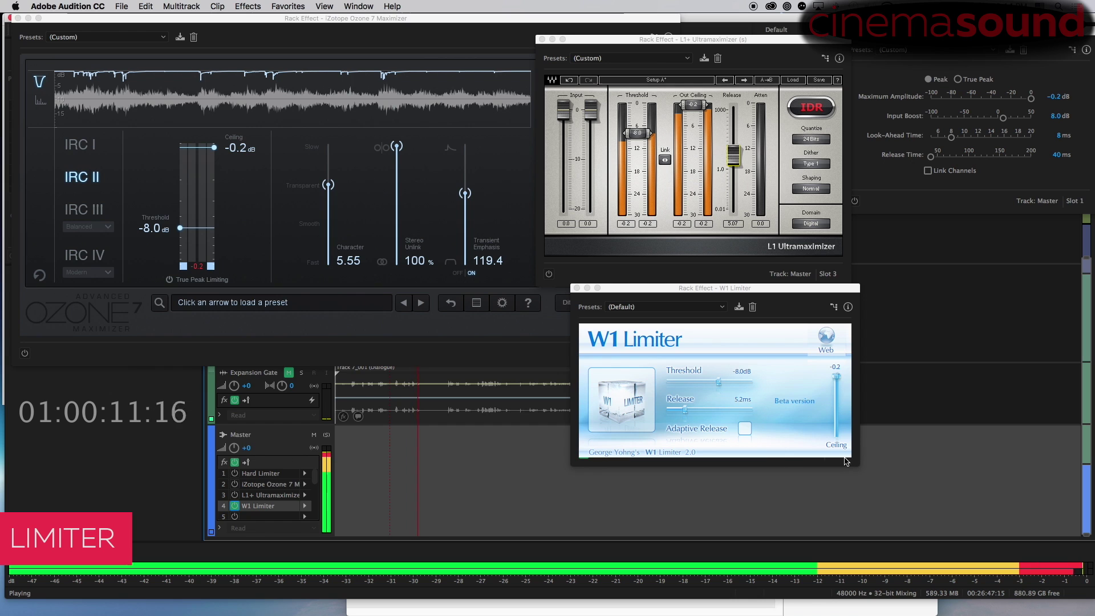
left_click_drag(855, 464, 860, 484)
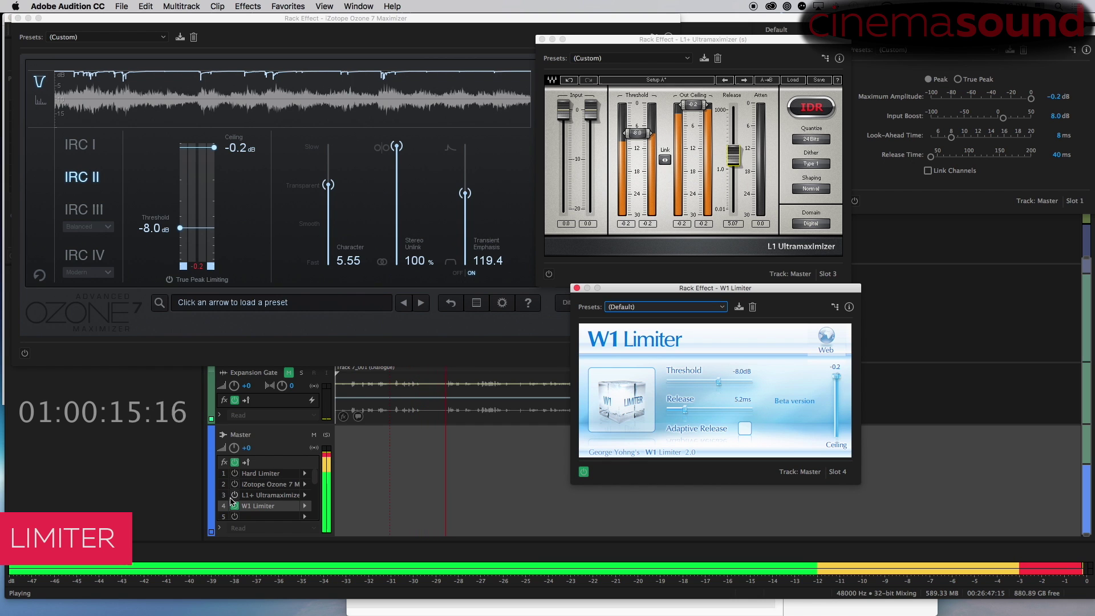
key("space")
Listen again with only the Hard Limiter active, then bypass it and restart playback
left_click(234, 474)
left_click(234, 506)
key("space")
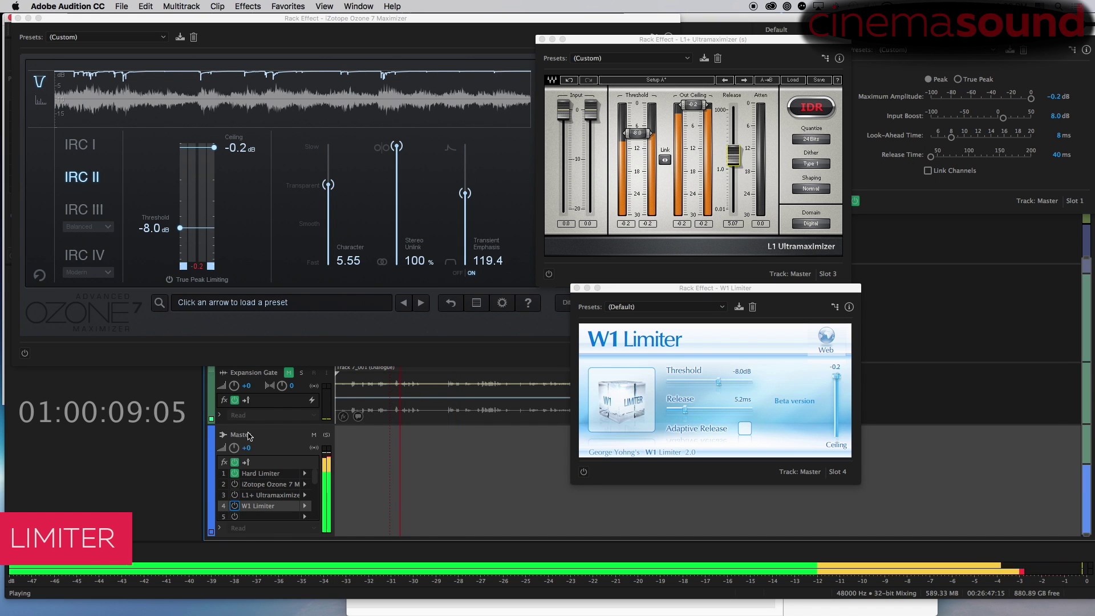
left_click_drag(669, 40, 646, 37)
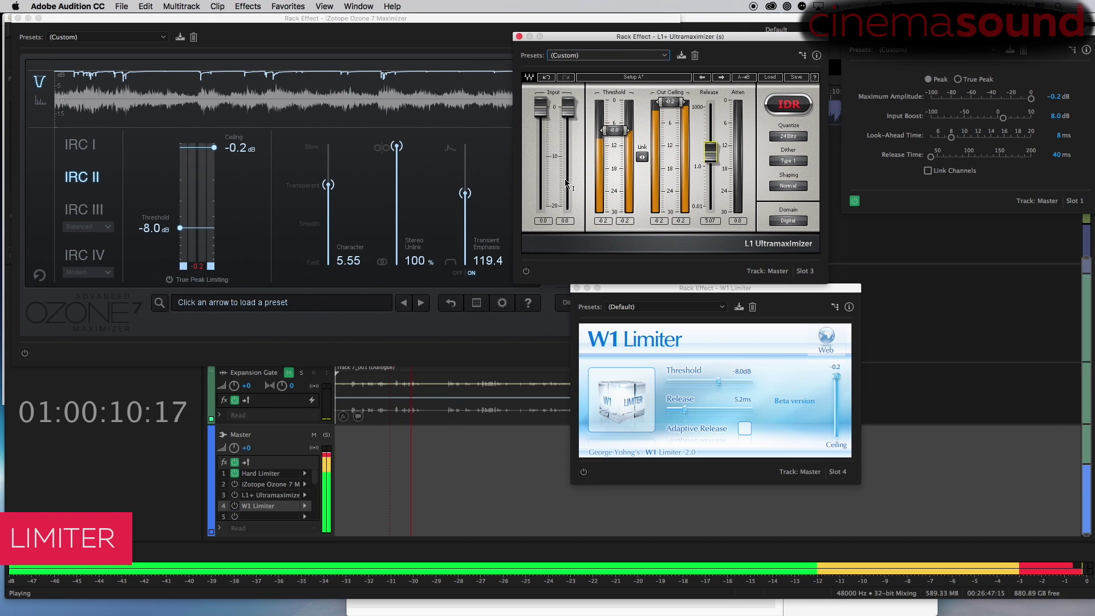
left_click(234, 473)
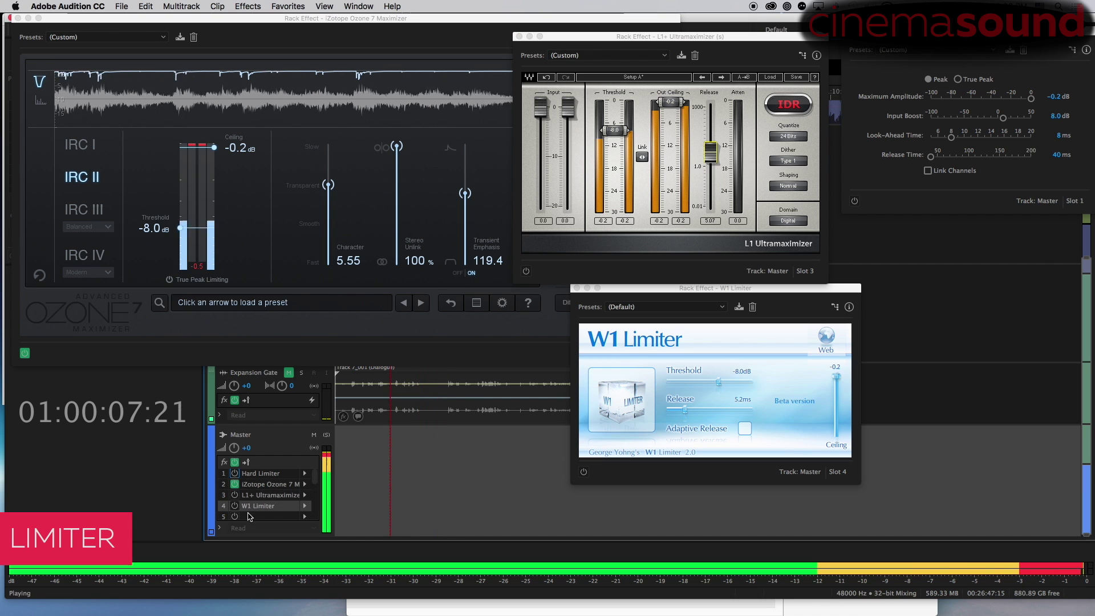
key("space")
Play through the L1+ alone, then switch to the W1 Limiter and stop playback
left_click(234, 484)
left_click(235, 495)
key("space")
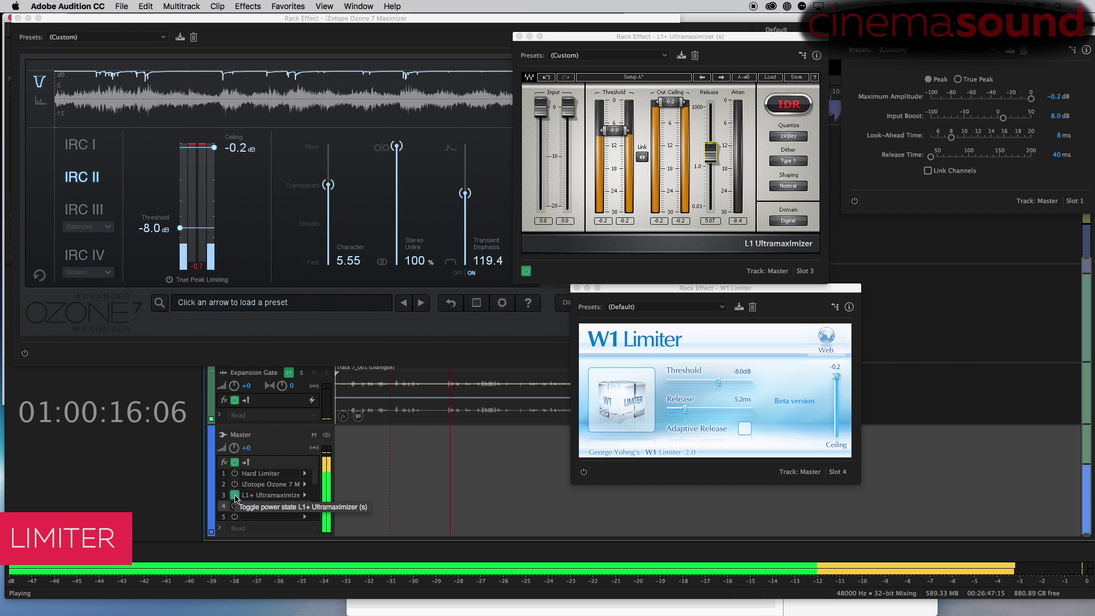
left_click(234, 494)
left_click(234, 505)
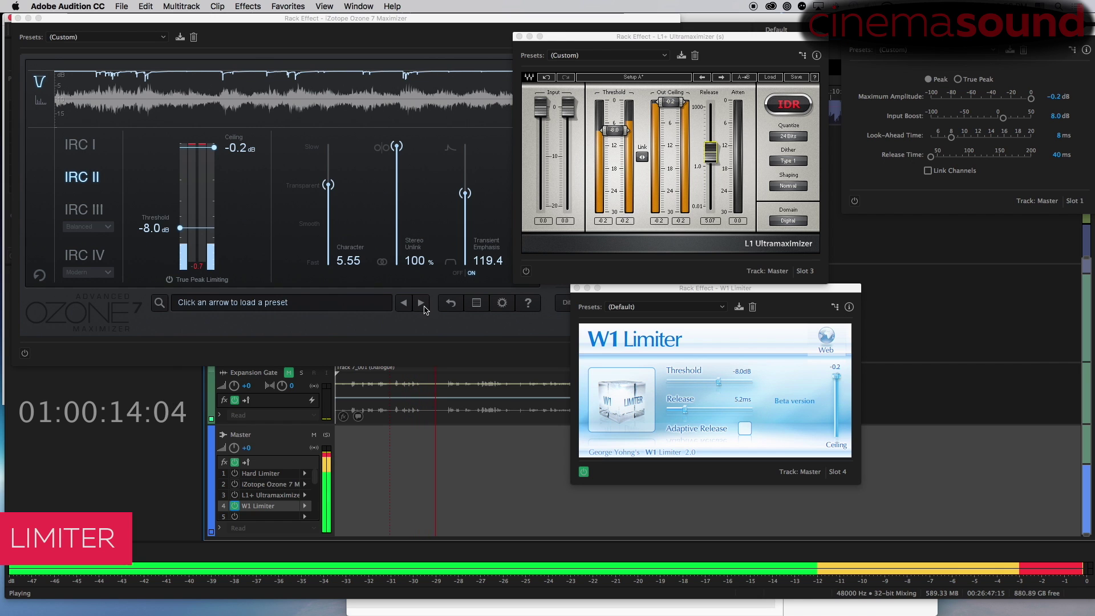
key("space")
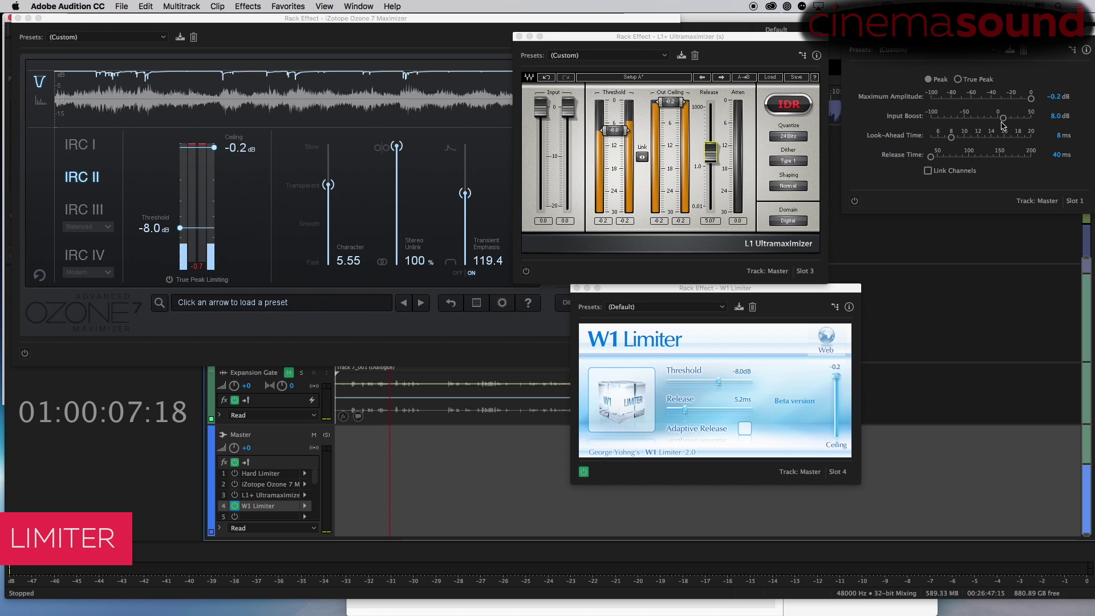
Raise the Hard Limiter input boost to 15 dB and set the L1 threshold to -15 dB
left_click_drag(1006, 120, 1007, 118)
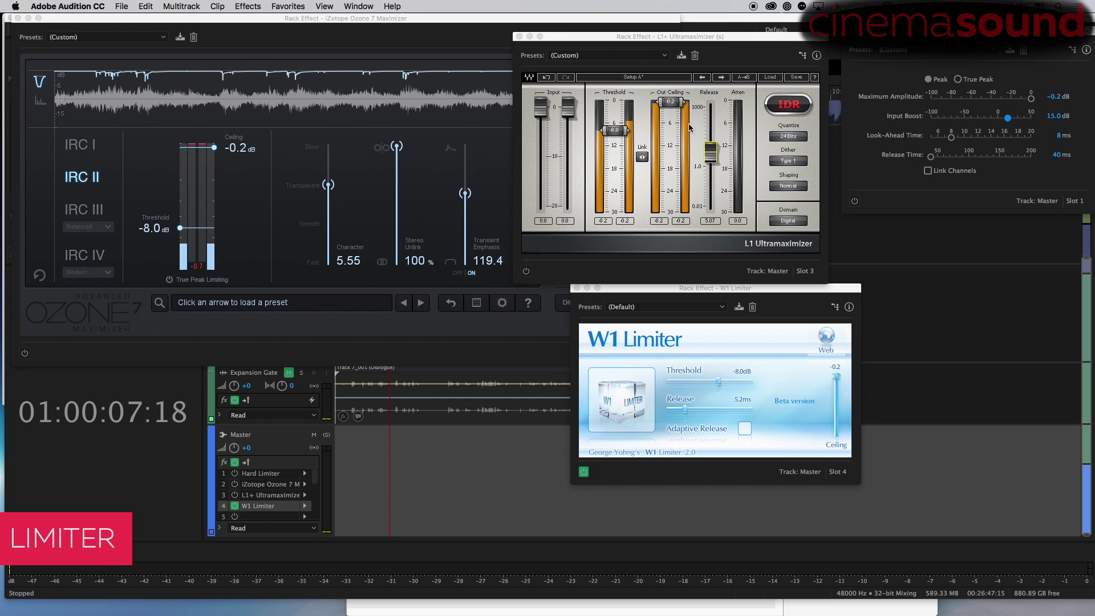
left_click(616, 130)
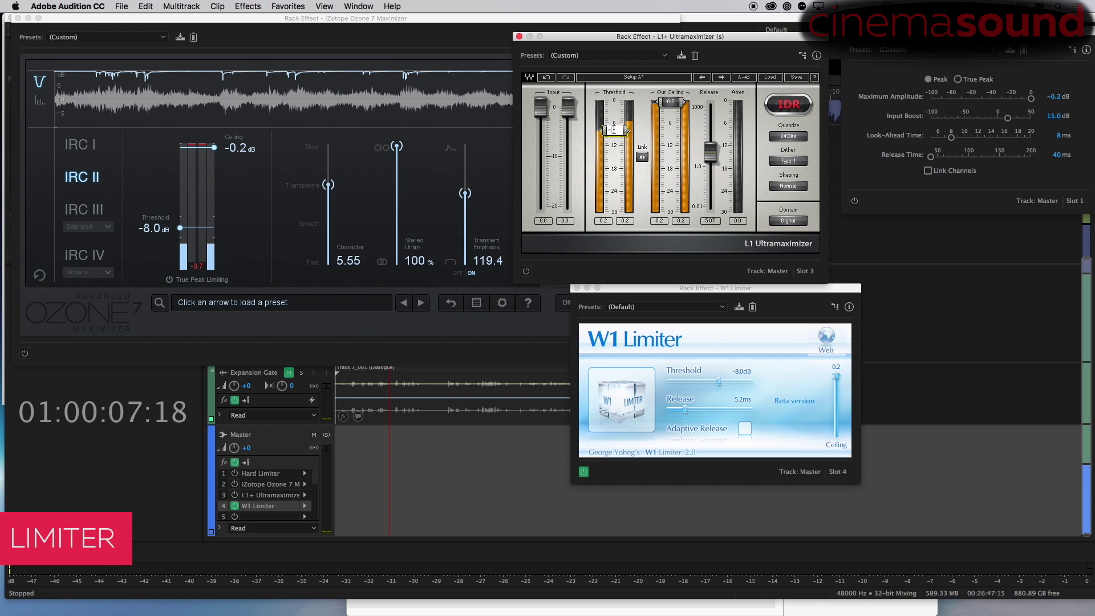
type("-15")
key("Return")
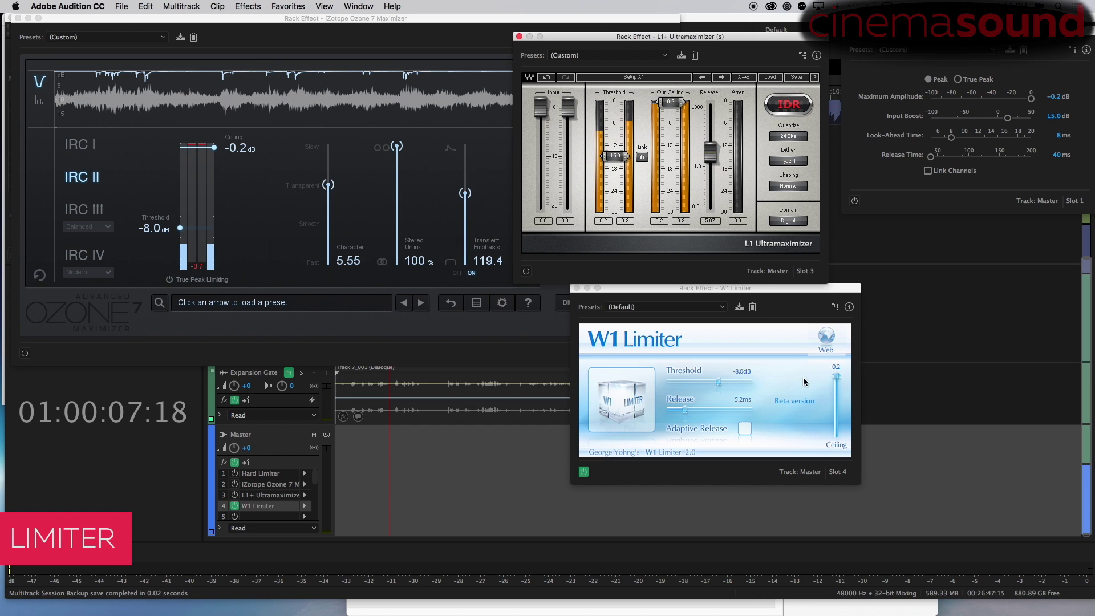
Set the W1 and Ozone thresholds to -15 dB, then switch the W1 Limiter off
left_click(739, 372)
left_click_drag(744, 373, 757, 376)
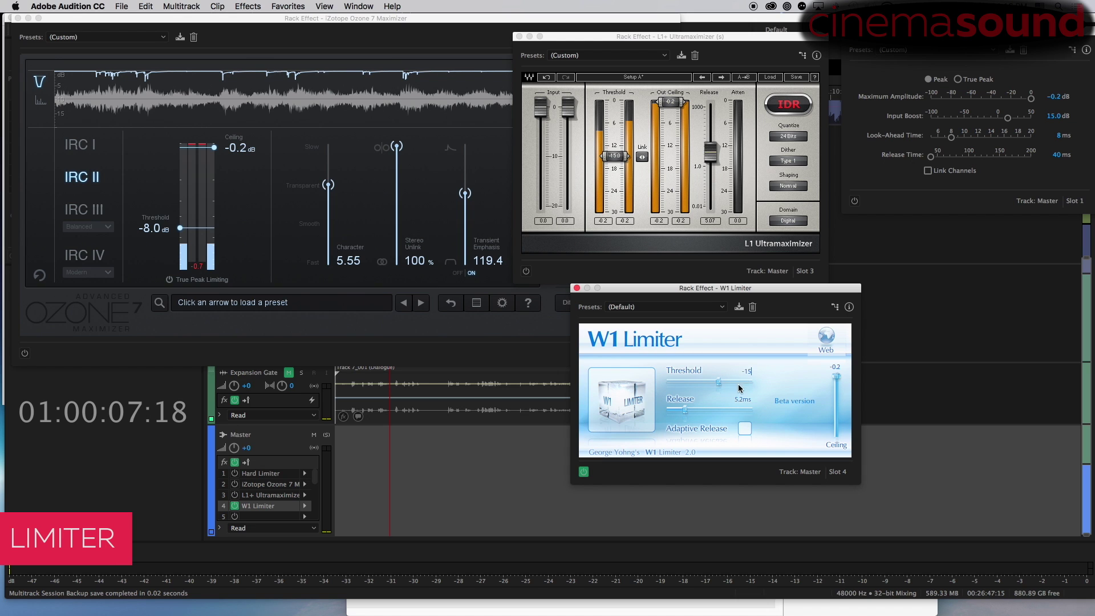
left_click(153, 230)
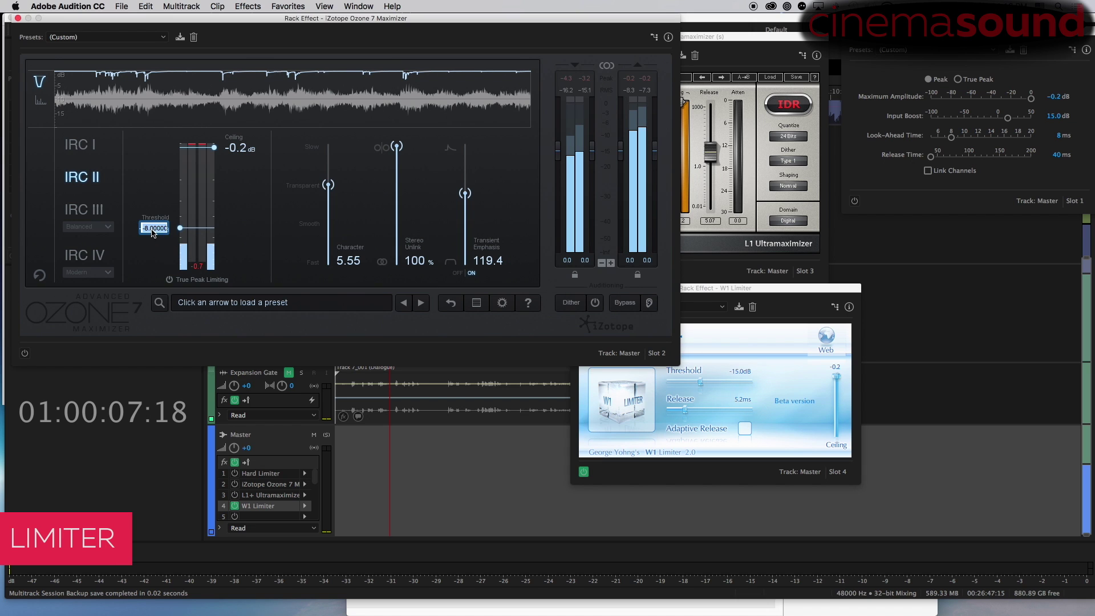
key("Return")
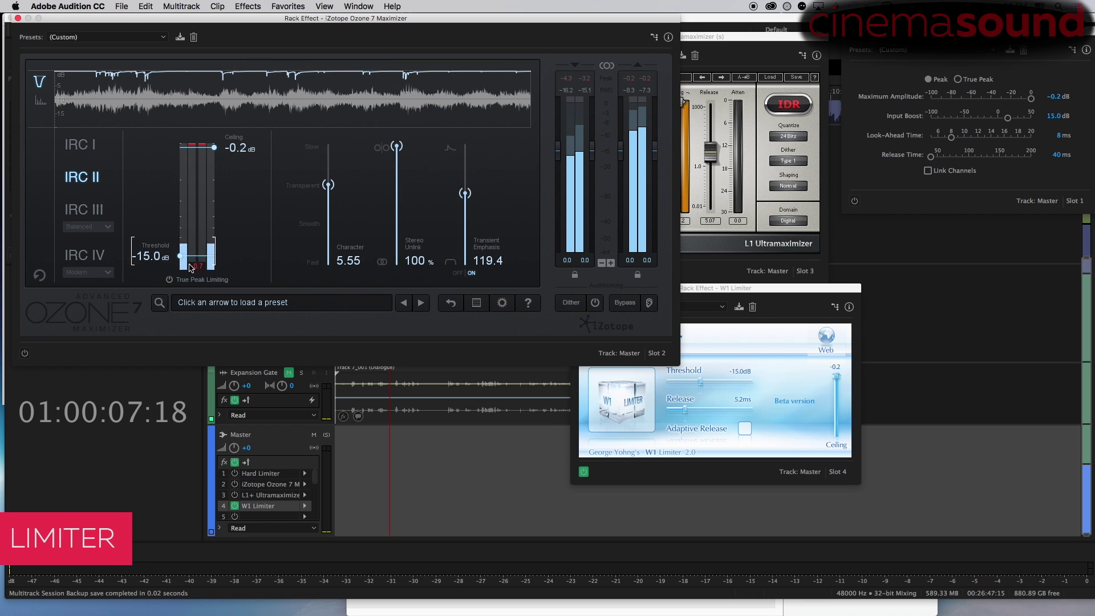
left_click(234, 506)
Play the mix through the Hard Limiter, then through Ozone 7, at the -15 dB settings
left_click(235, 473)
key("space")
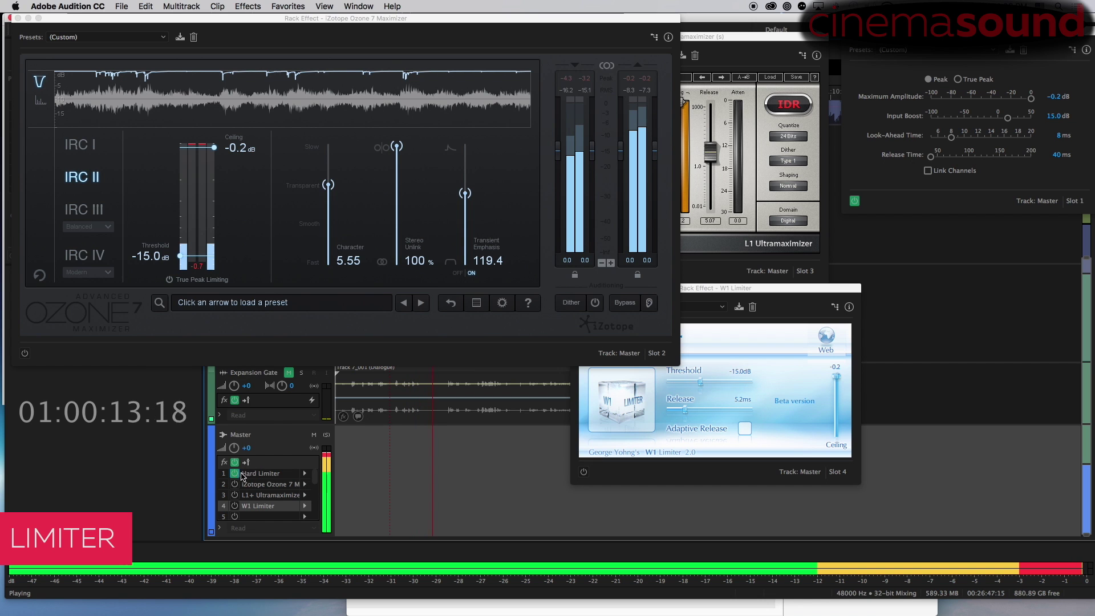
key("space")
left_click(234, 474)
key("space")
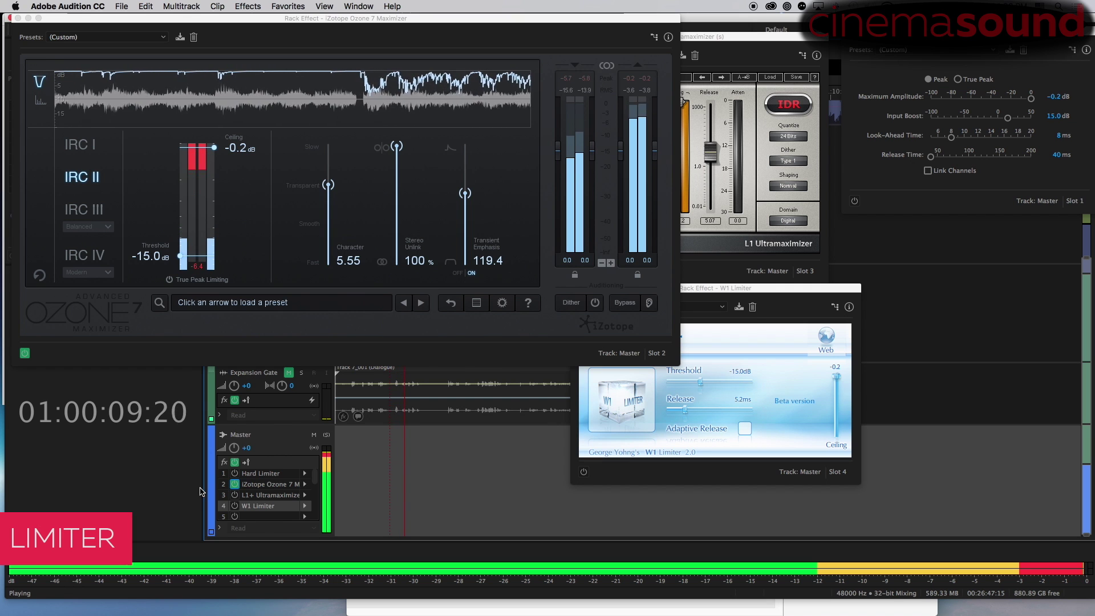
left_click(234, 484)
key("space")
Play through the L1+ alone, then the W1 Limiter alone, and stop playback
left_click(235, 496)
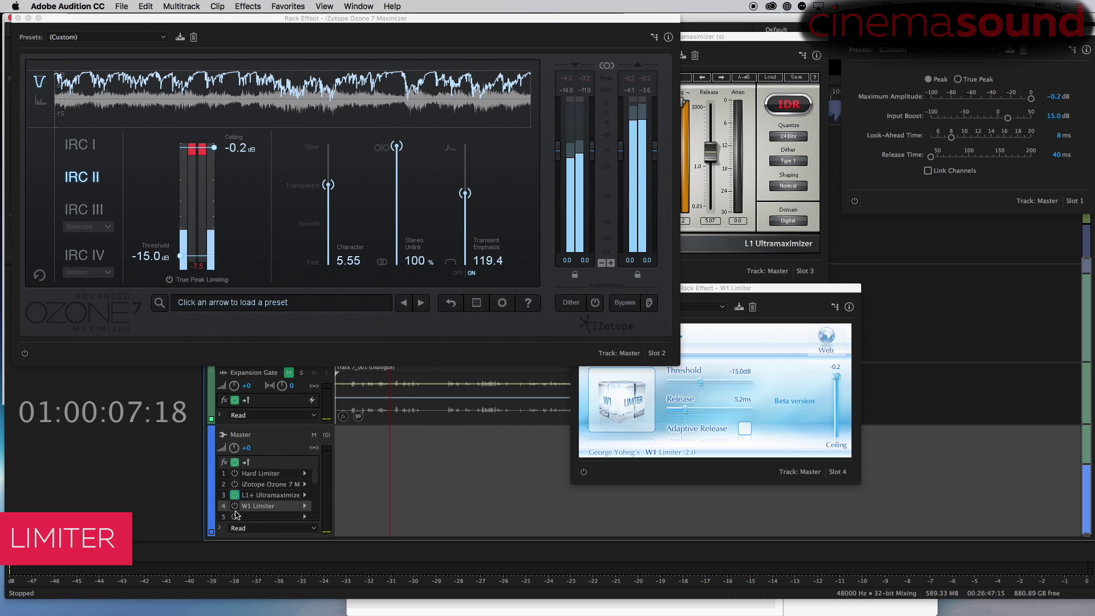
key("space")
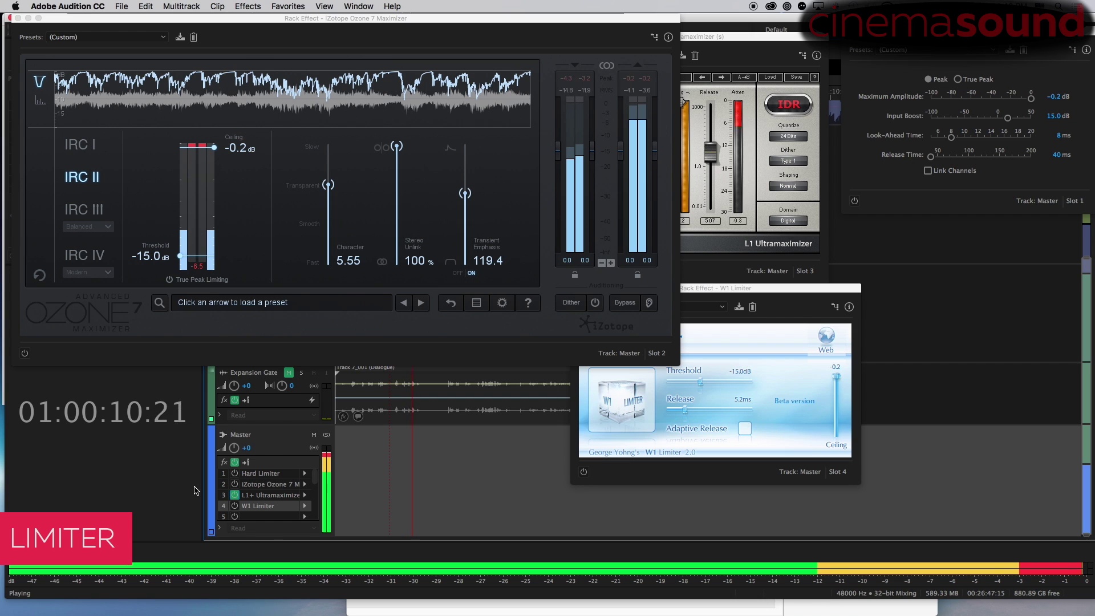
left_click(235, 496)
key("space")
left_click(235, 506)
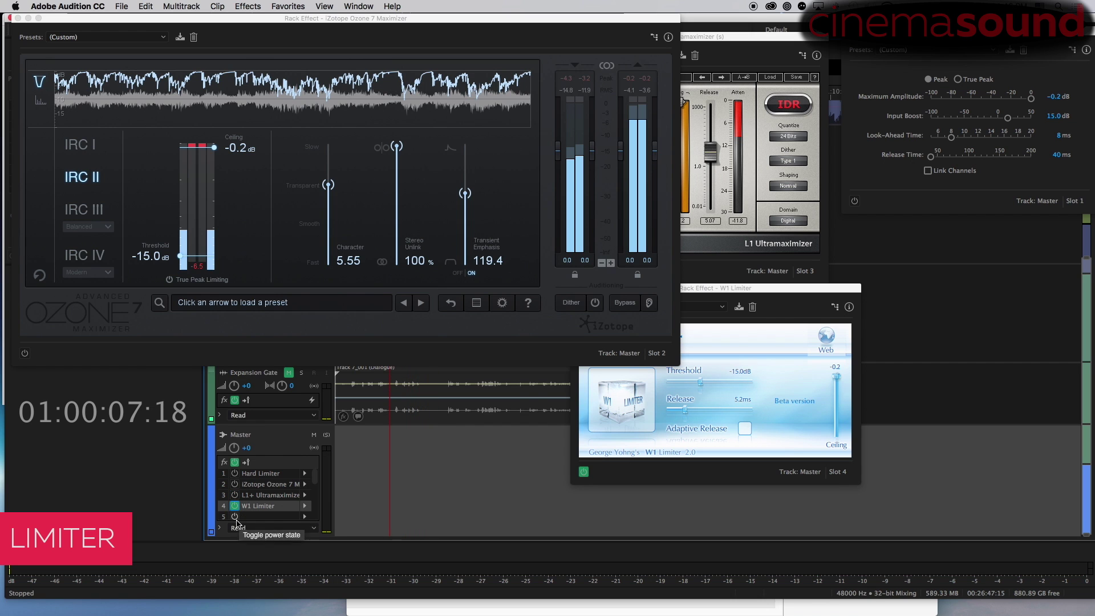
key("space")
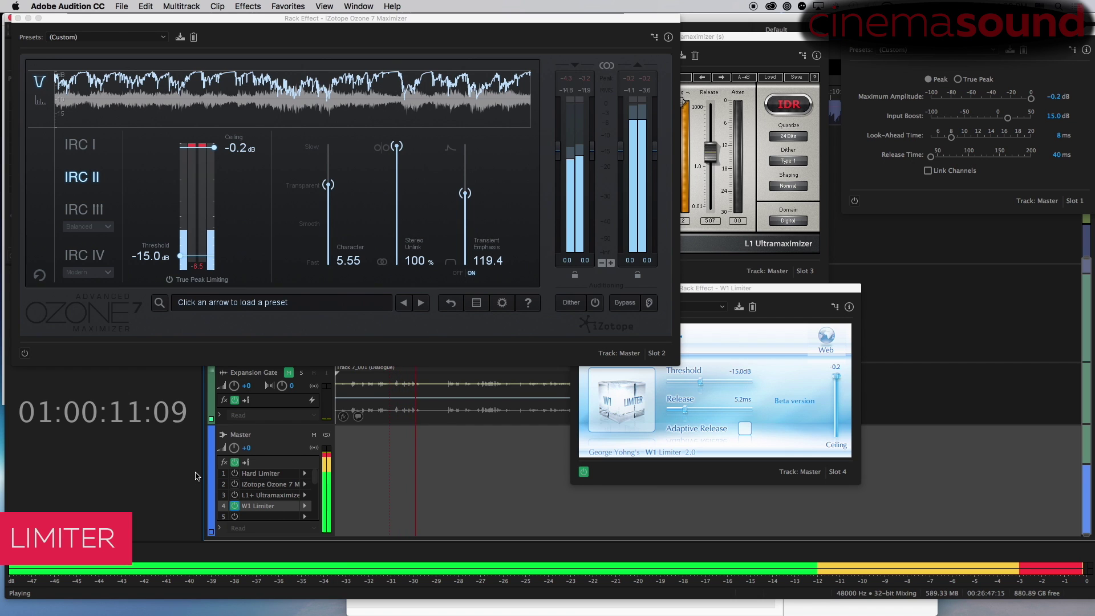
key("space")
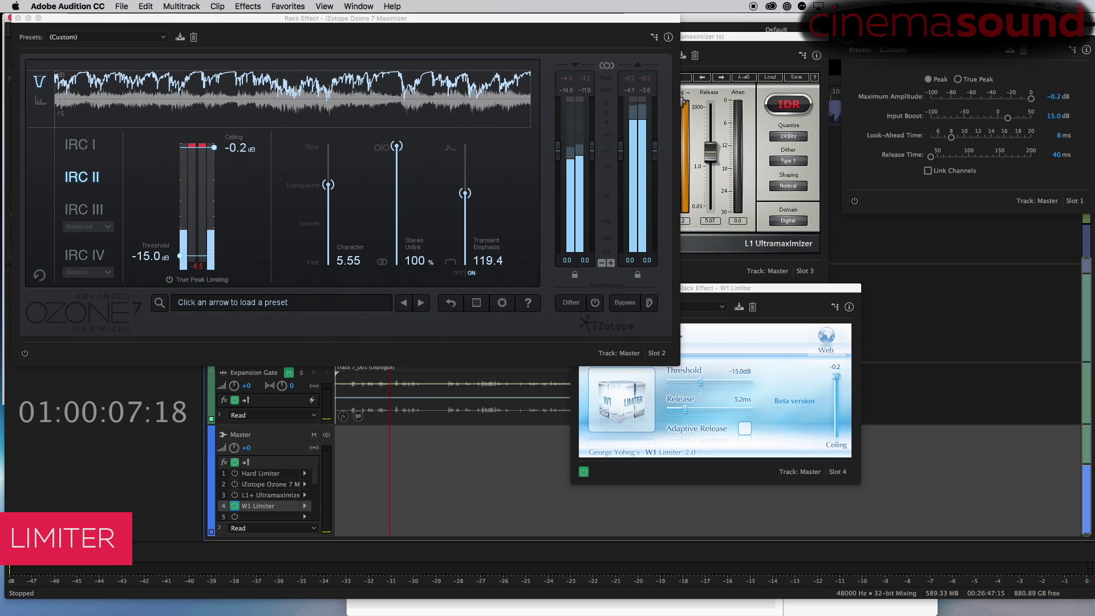
Close the Hard Limiter, W1 Limiter and Ozone 7 settings windows
left_click(846, 32)
left_click_drag(776, 288, 884, 264)
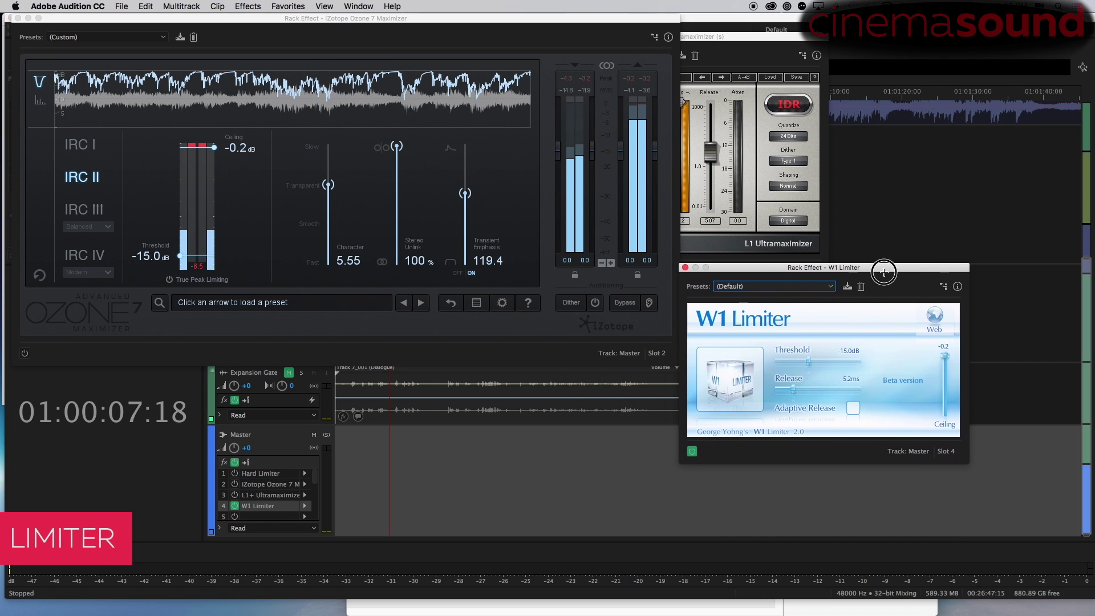
left_click(686, 261)
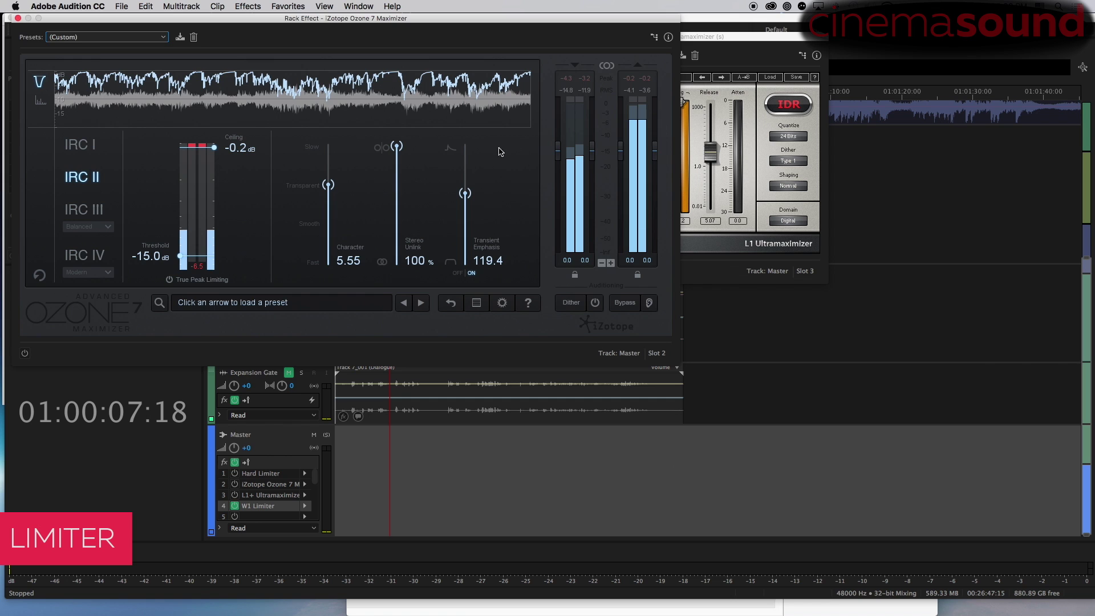
left_click(17, 17)
Close the L1 window, bypass the W1 Limiter, and scroll up to the DX, Desser and MX tracks
left_click(519, 36)
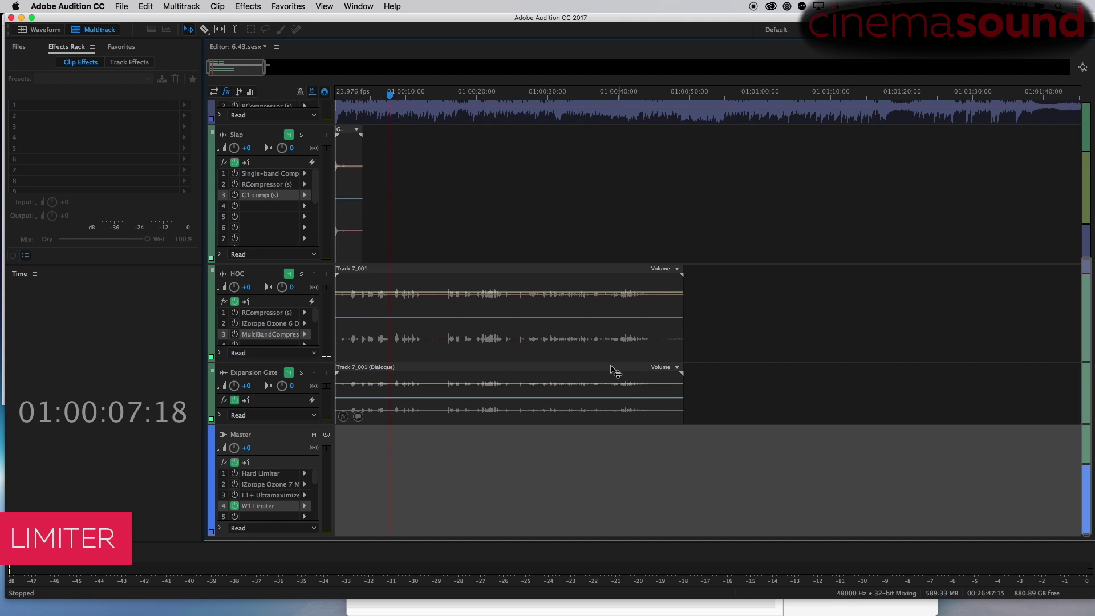
left_click(234, 505)
left_click_drag(1079, 279, 1076, 114)
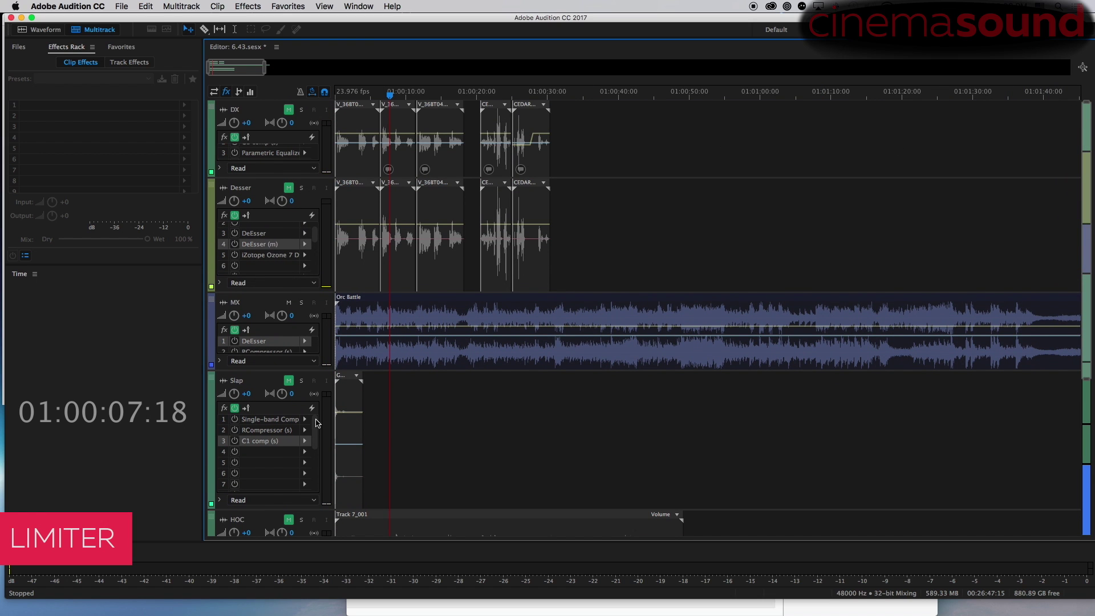